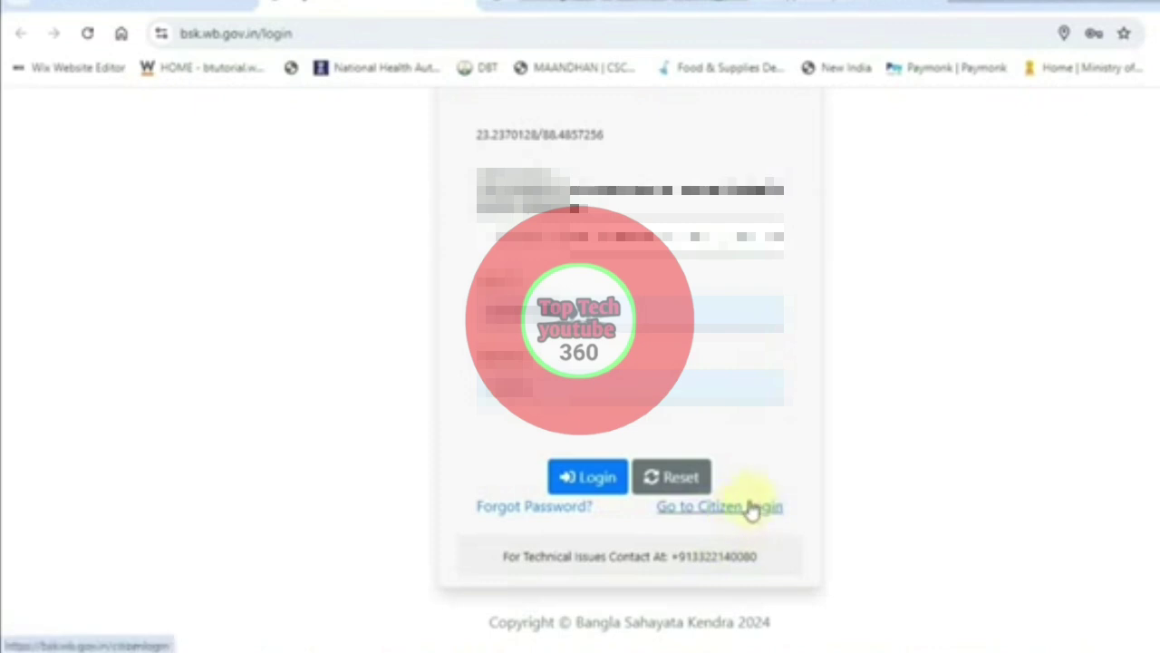
Step: Go to the citizen login page and open the registration form for a new user
left_click(754, 508)
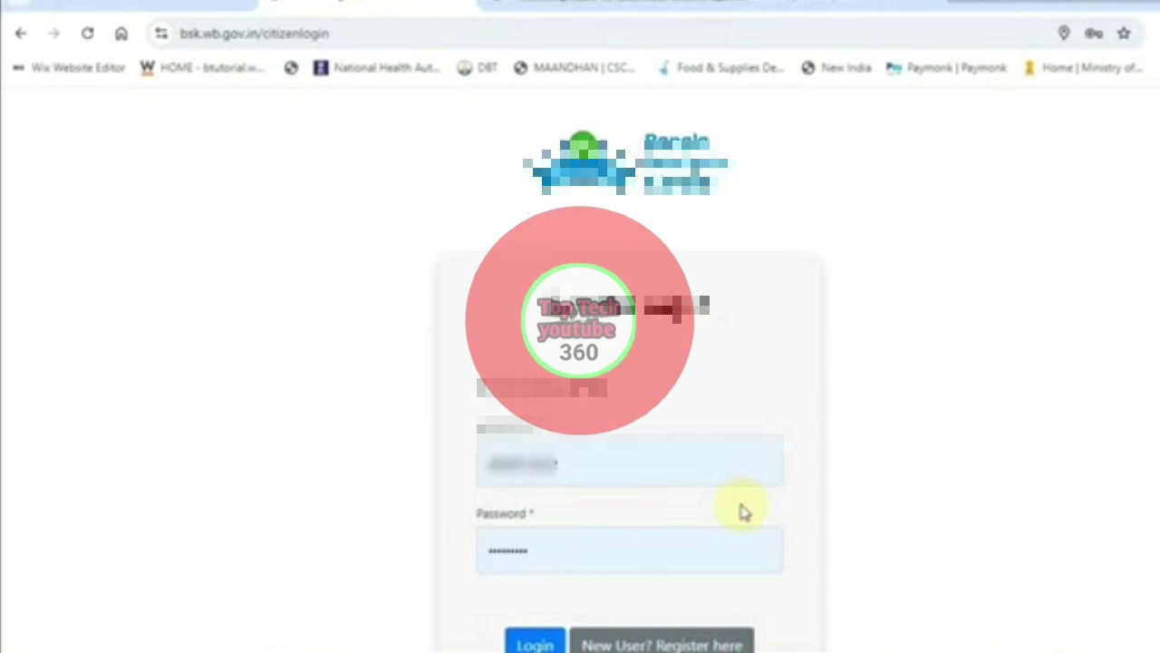
scroll(742, 512, "down", 1)
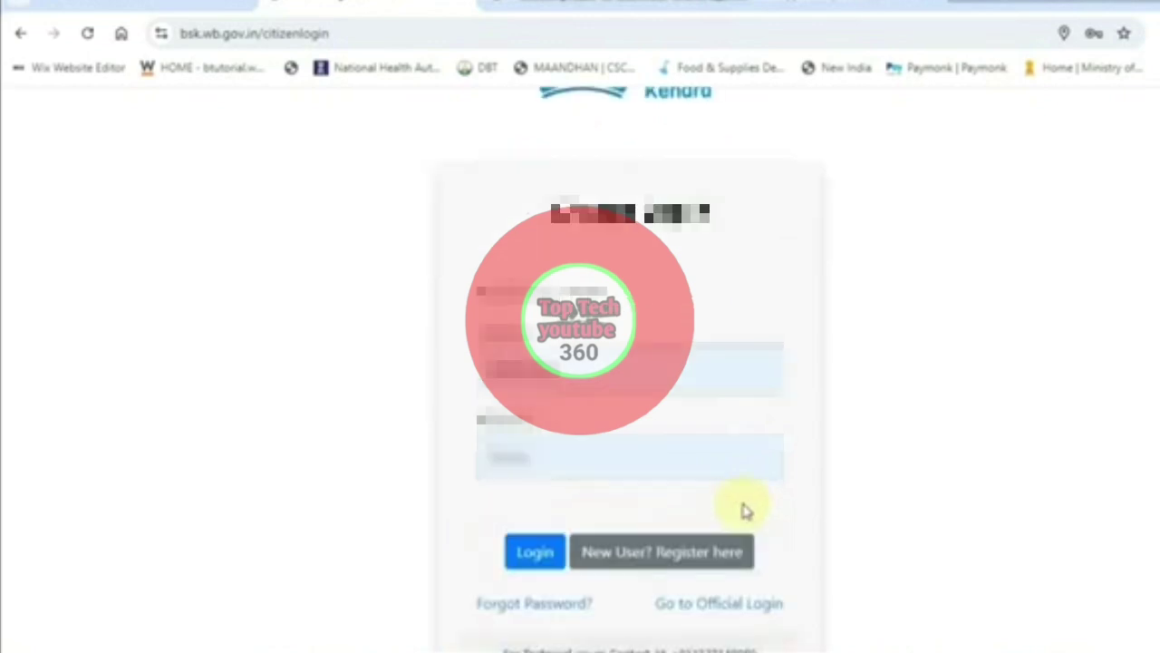
left_click(650, 564)
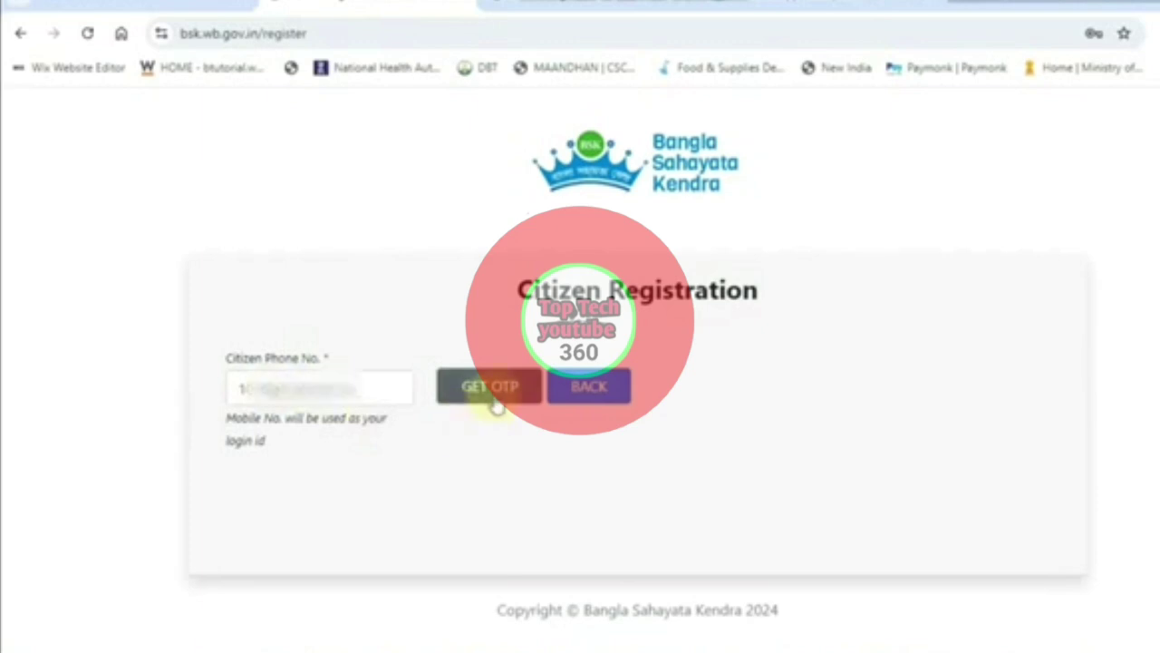
Step: Request an OTP for the citizen's phone number, enter the received verification code and validate it
left_click(495, 397)
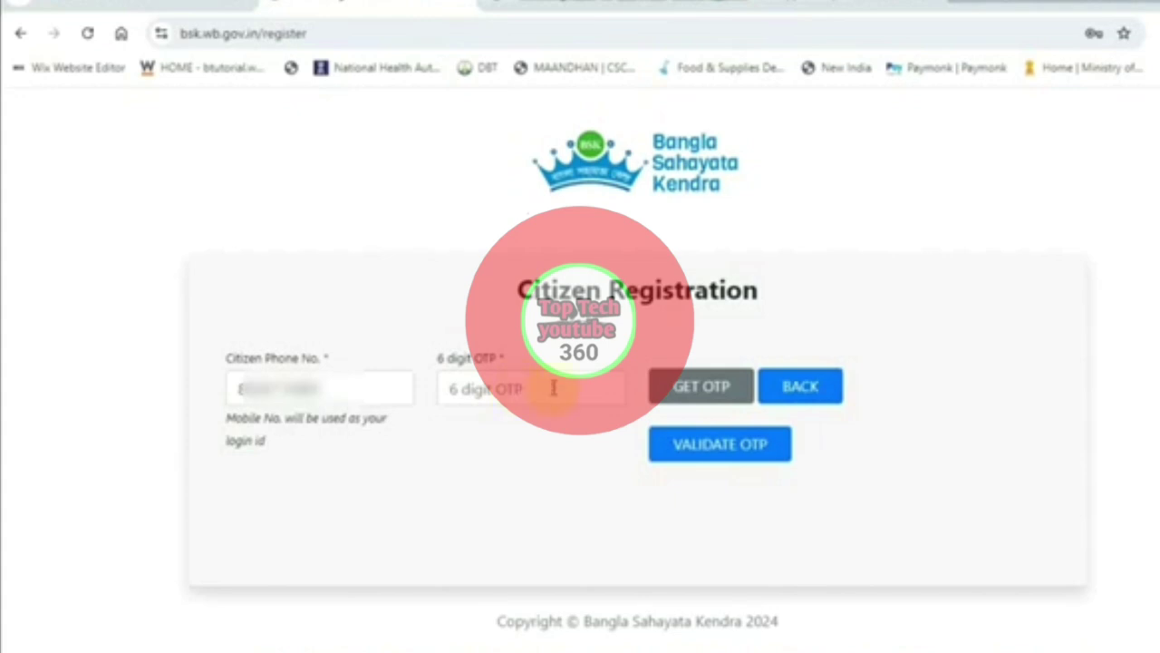
left_click(489, 395)
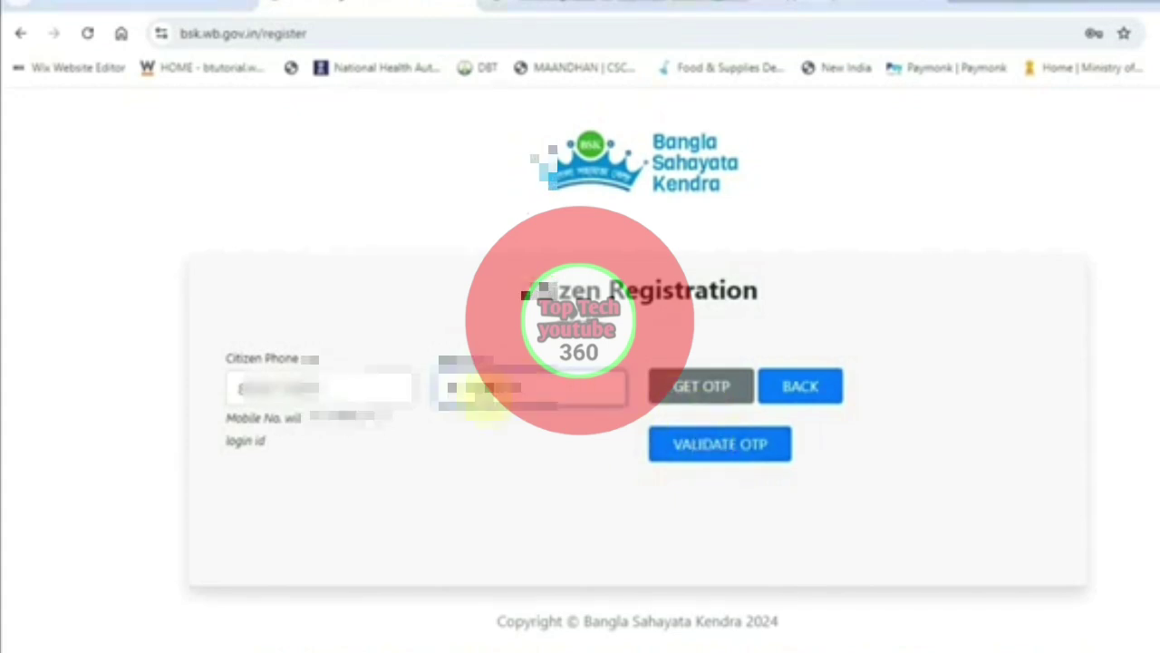
left_click(743, 446)
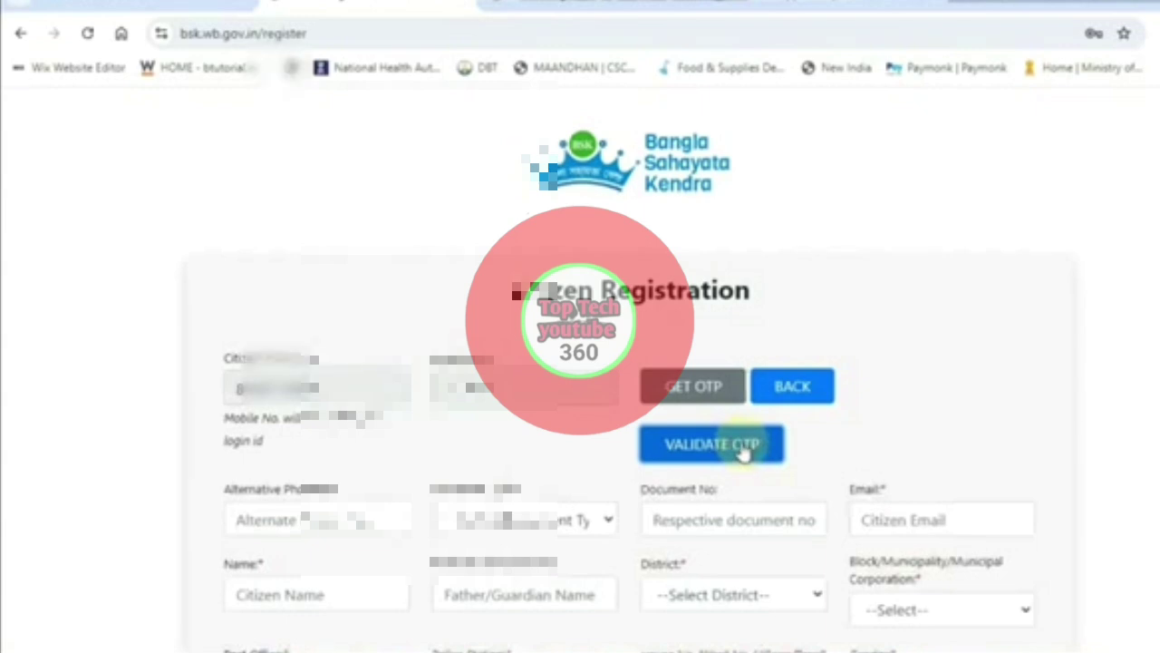
Step: Choose Aadhar Card as the document type in the citizen registration form
scroll(742, 453, "down", 3)
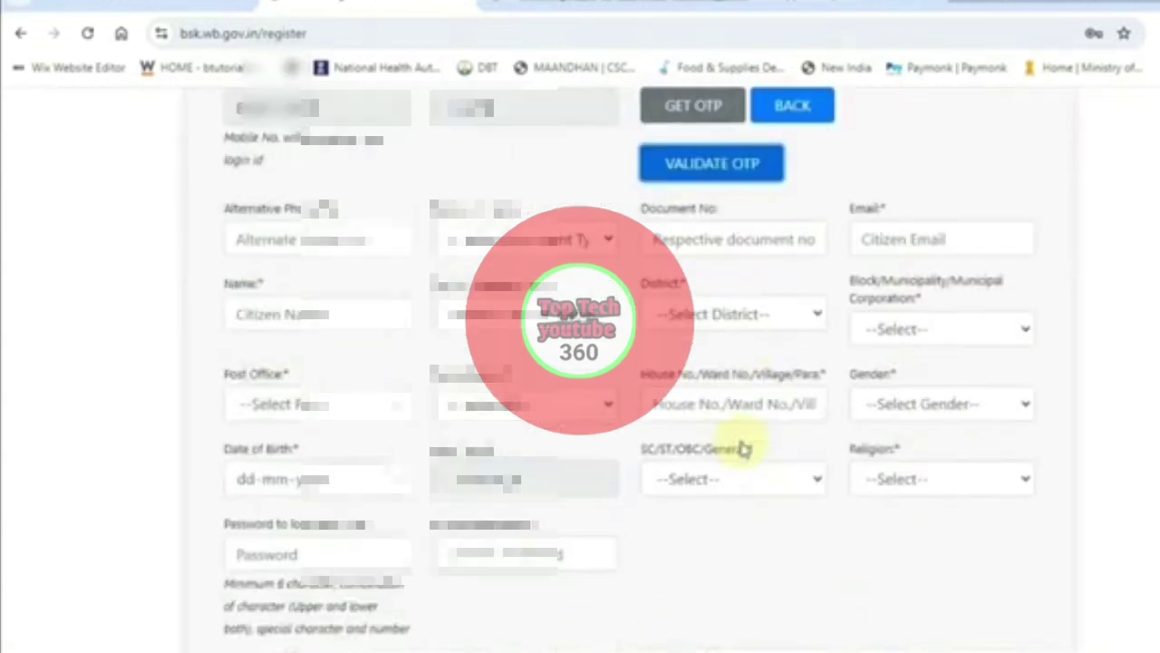
scroll(738, 445, "up", 1)
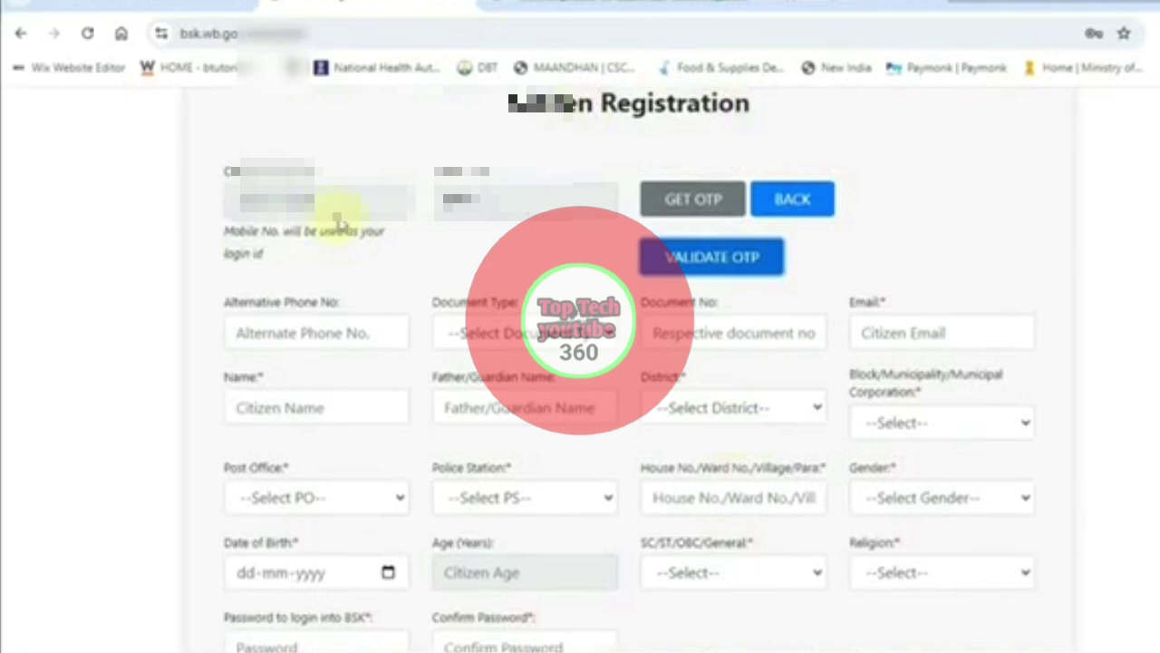
scroll(462, 239, "down", 1)
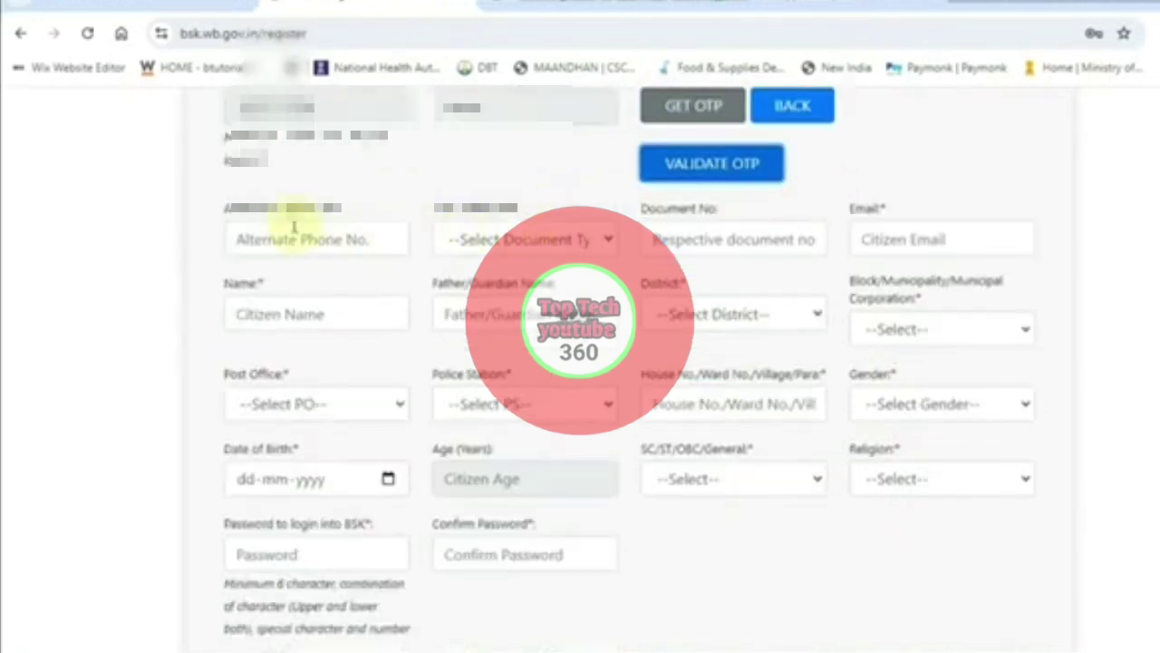
left_click(537, 241)
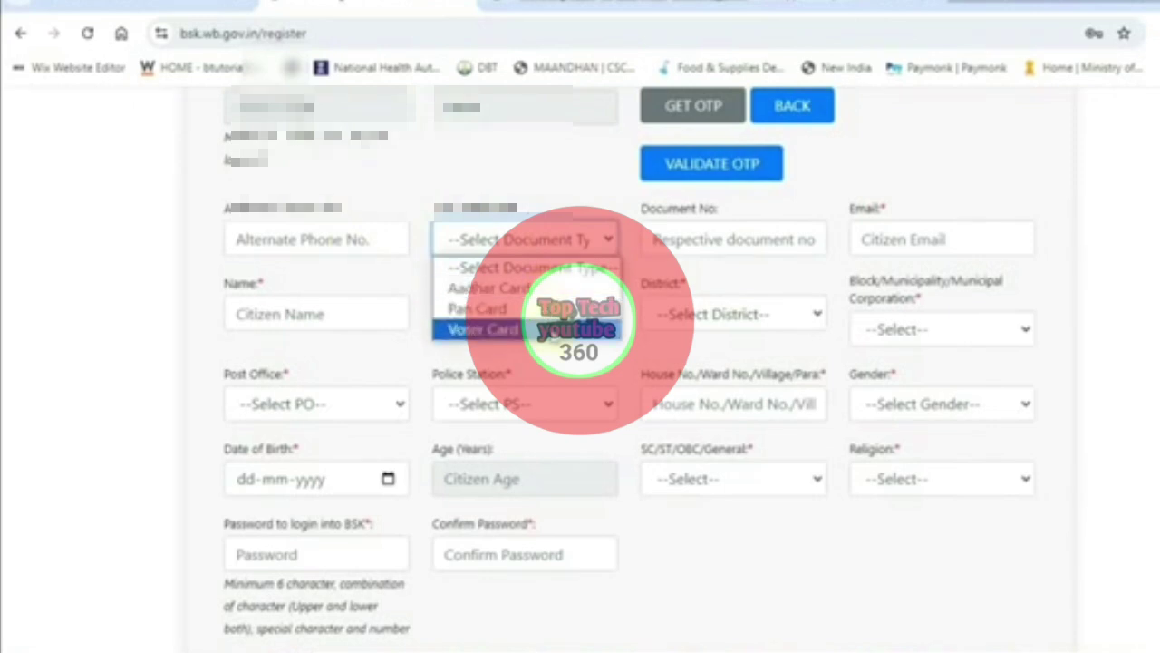
left_click(513, 290)
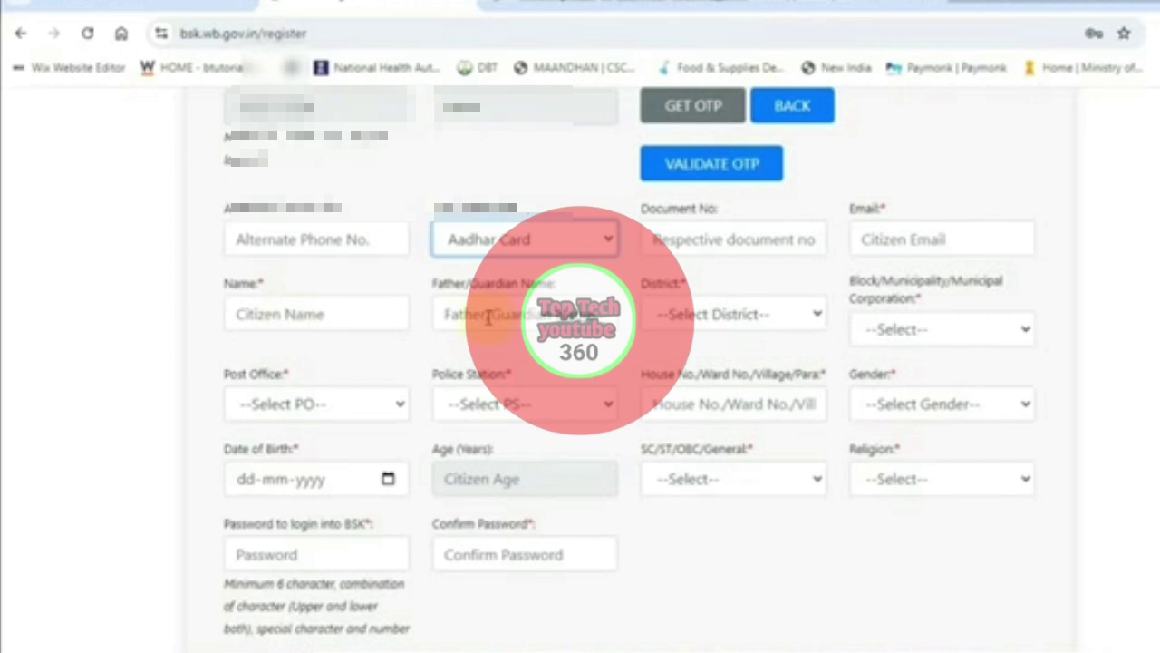
Step: Set the district to NADIA and the block/municipality to SANTIPUR
left_click(693, 315)
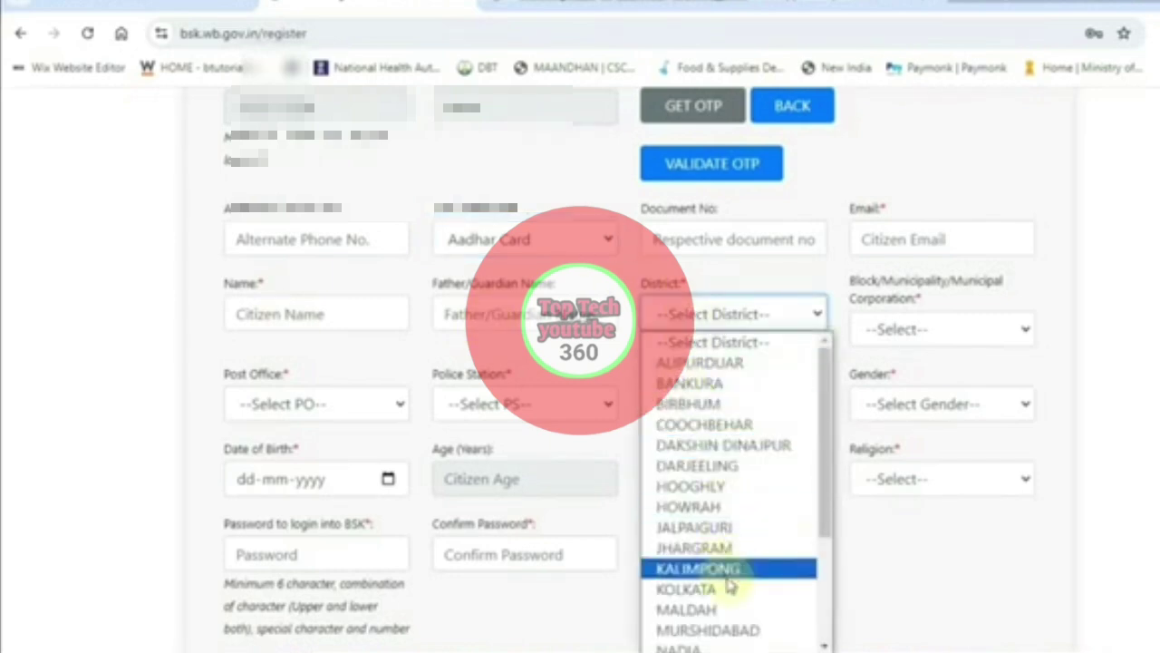
scroll(730, 586, "down", 3)
left_click(693, 547)
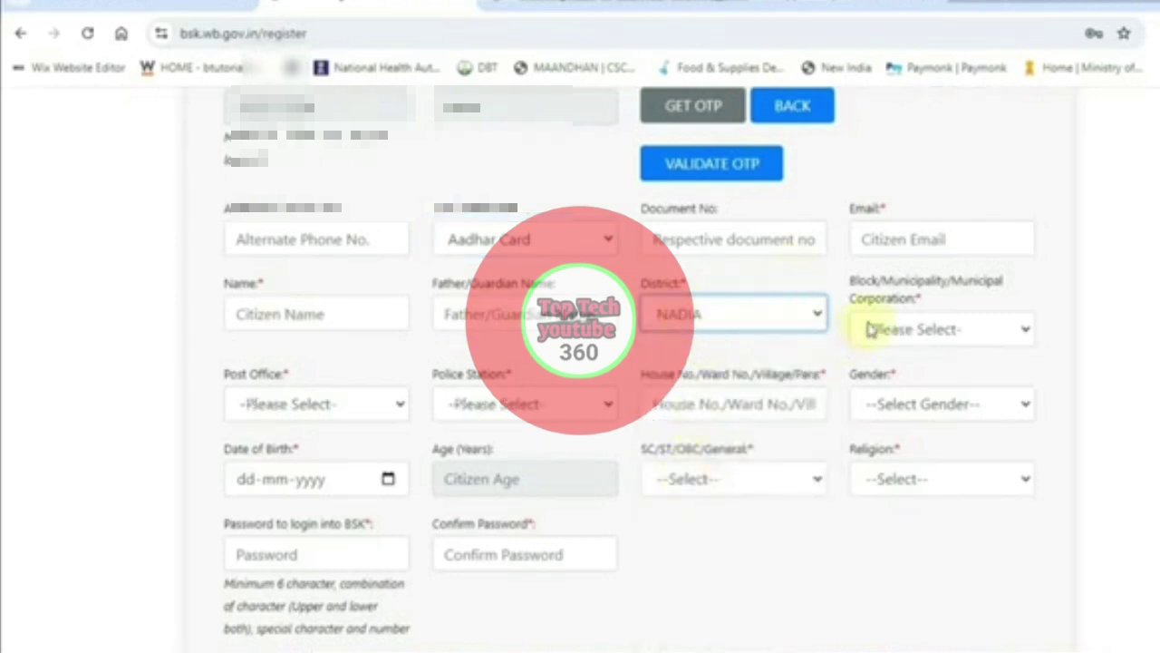
left_click(934, 330)
scroll(943, 245, "down", 4)
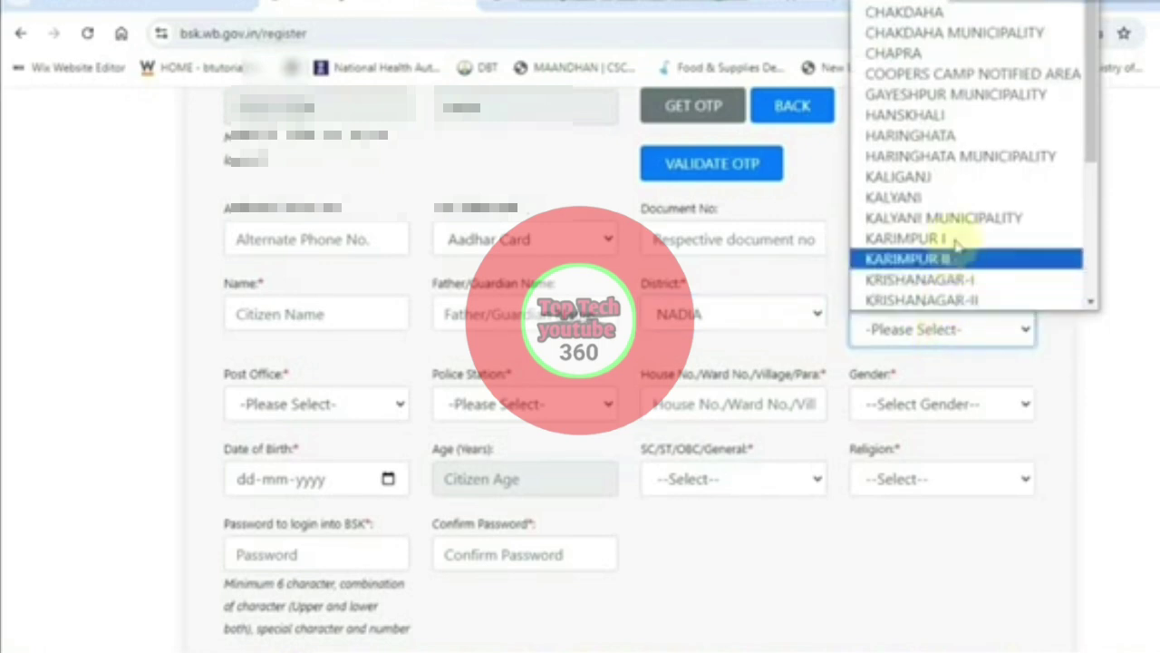
scroll(960, 235, "down", 2)
left_click(949, 217)
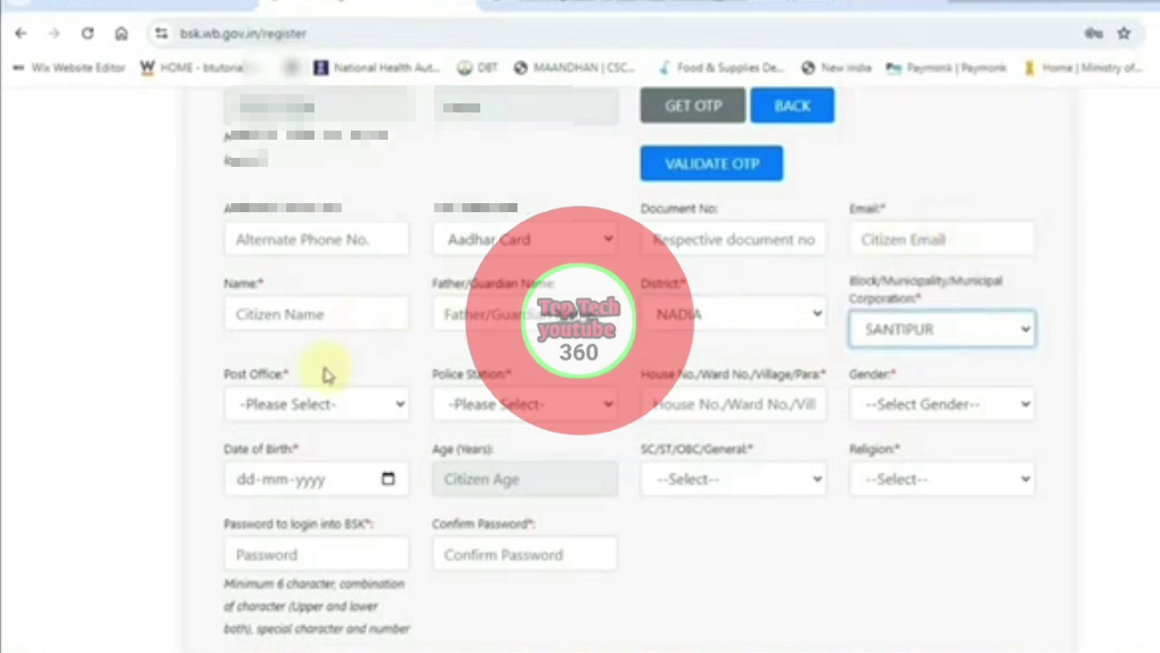
Step: Choose 2NONATUNFULIA BO as the post office and SHANTIPUR as the police station
left_click(349, 407)
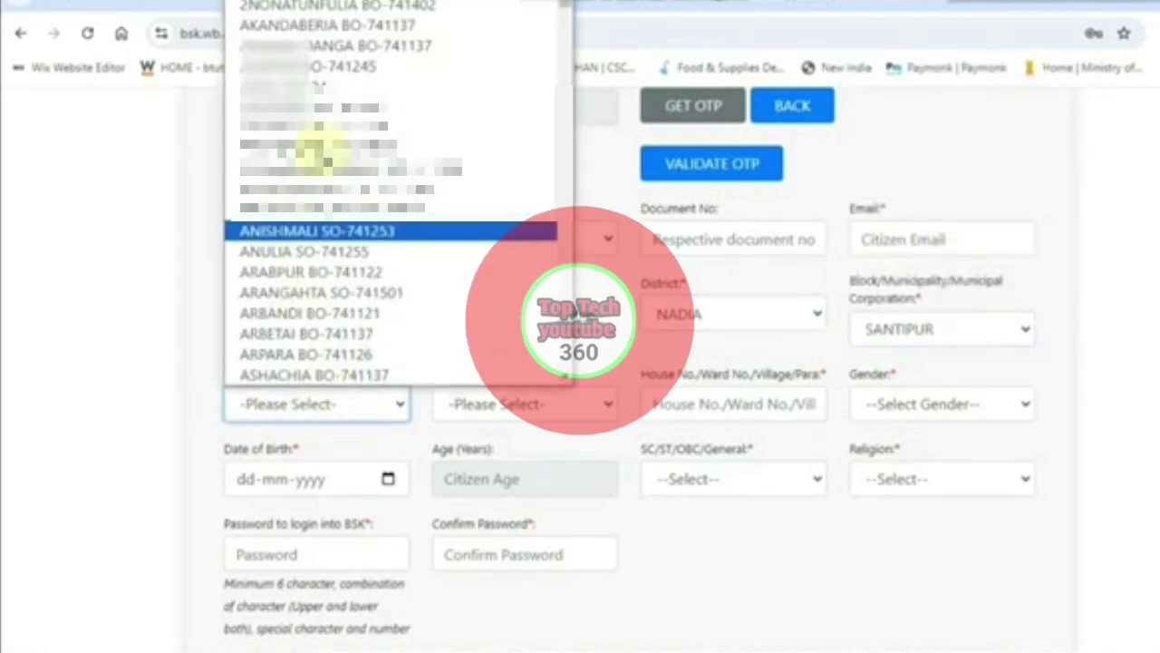
left_click(345, 9)
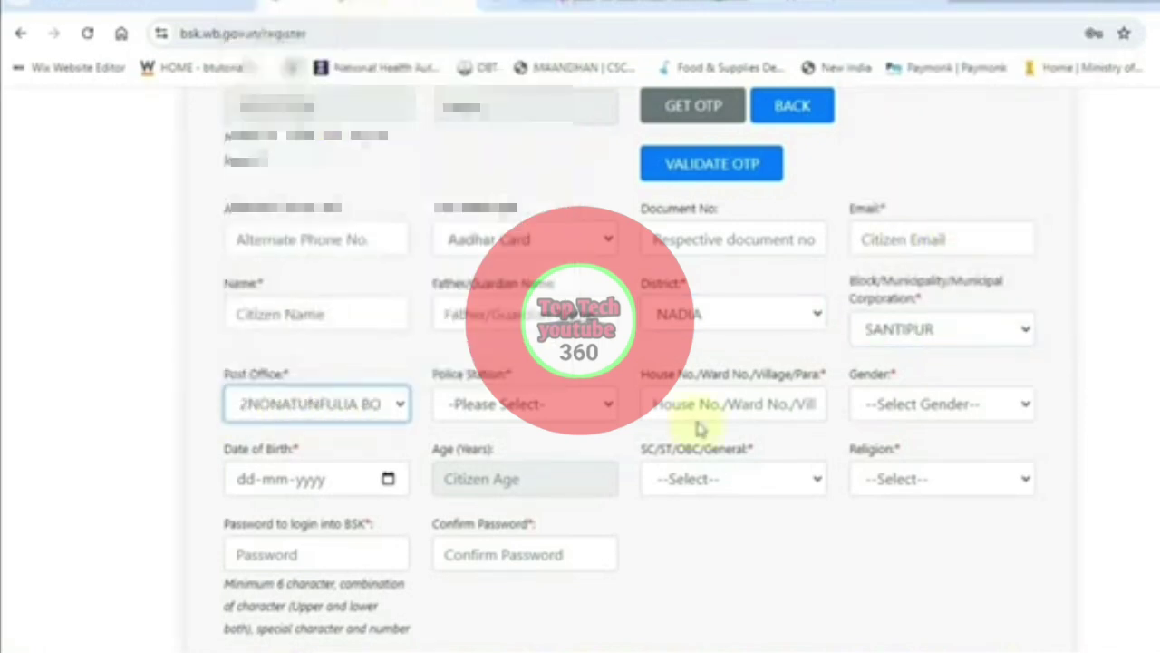
left_click(518, 408)
scroll(507, 272, "down", 5)
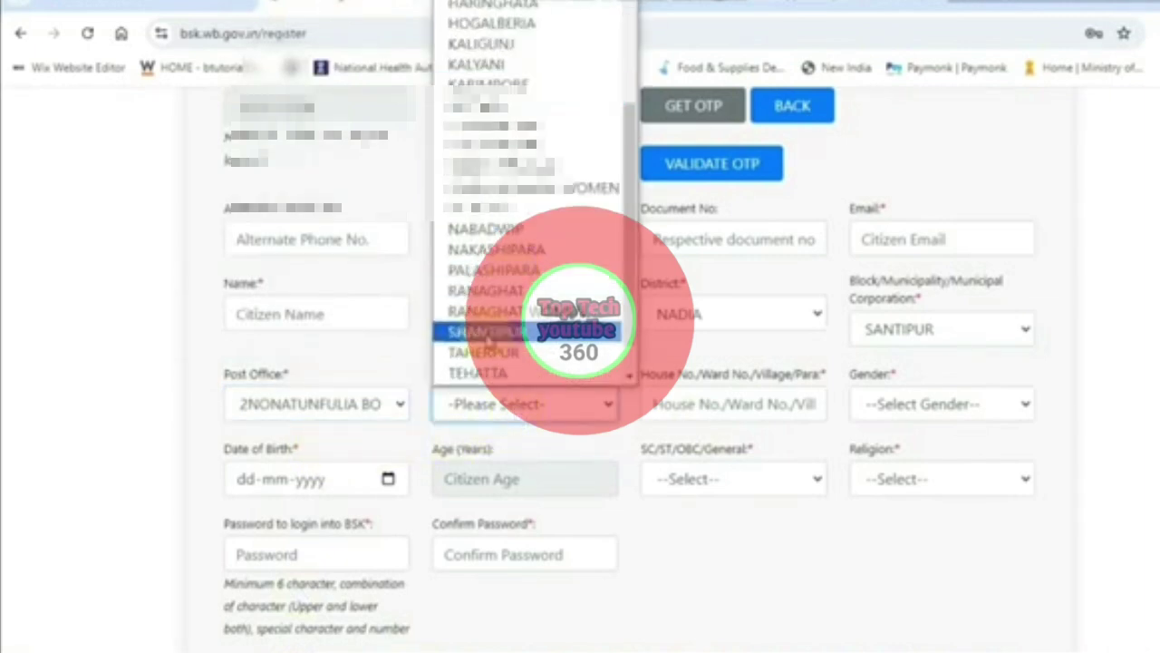
left_click(487, 335)
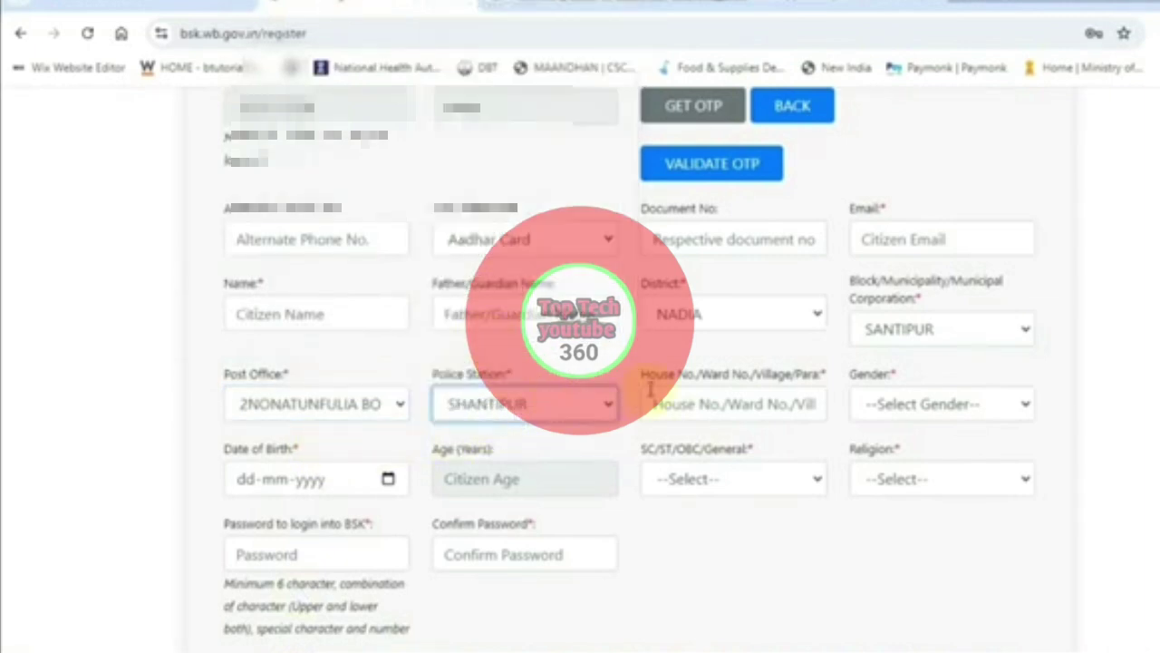
Step: Set the citizen's gender to Male, leaving the house/ward/village field empty
left_click(696, 399)
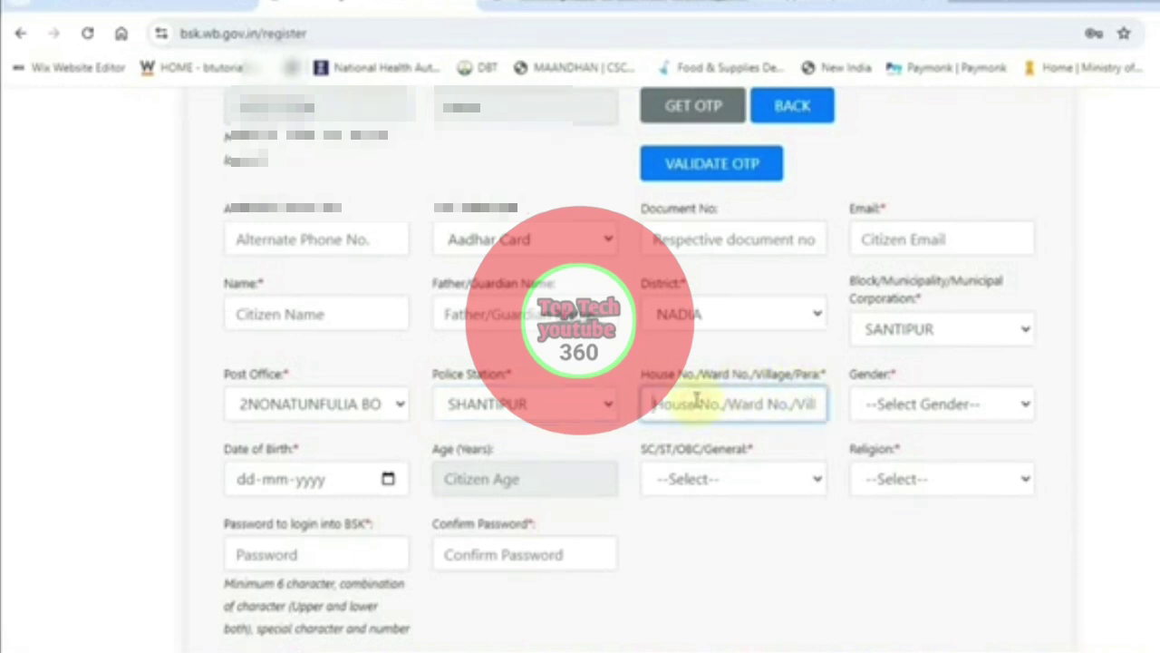
left_click(897, 405)
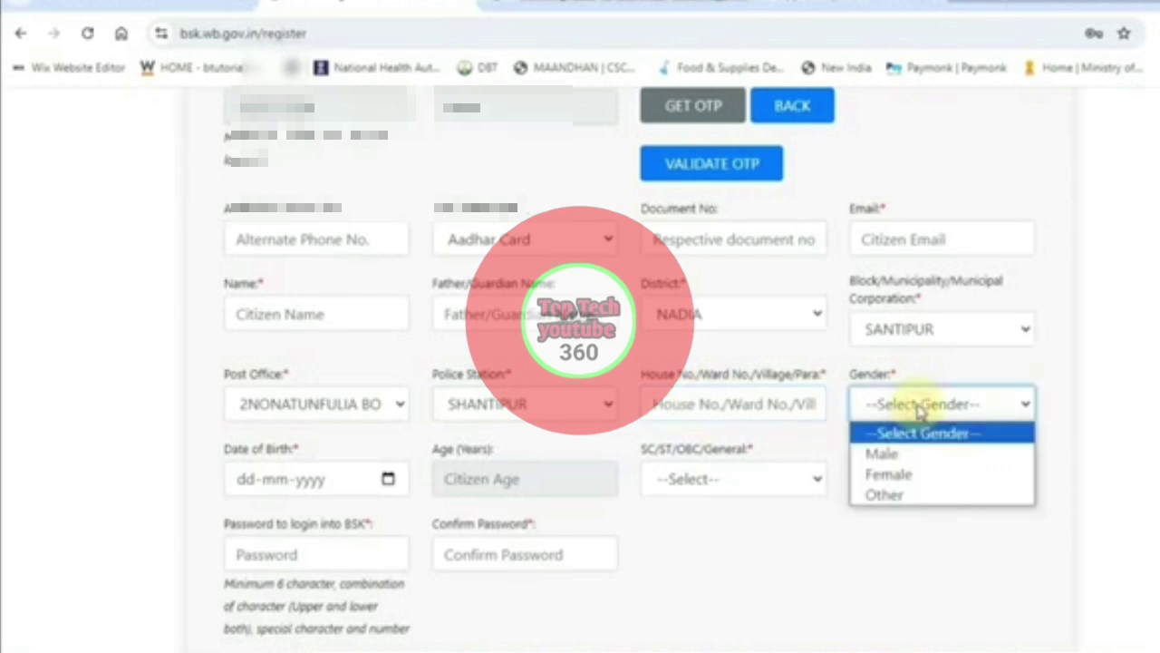
left_click(916, 456)
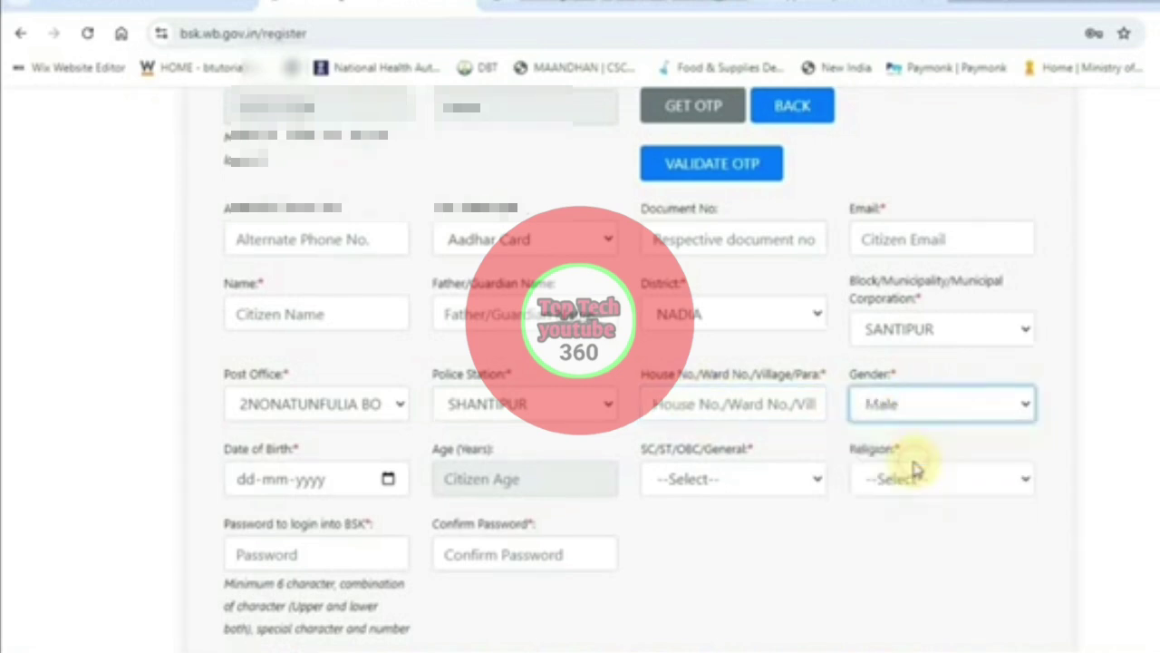
left_click(308, 478)
left_click(389, 479)
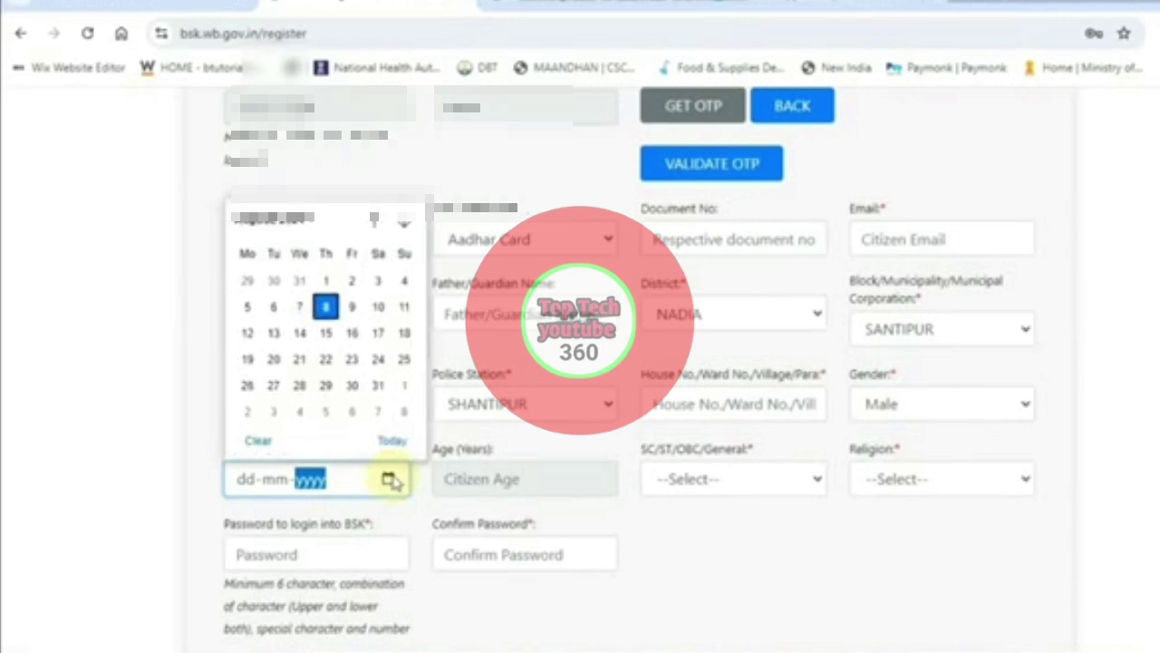
left_click(589, 508)
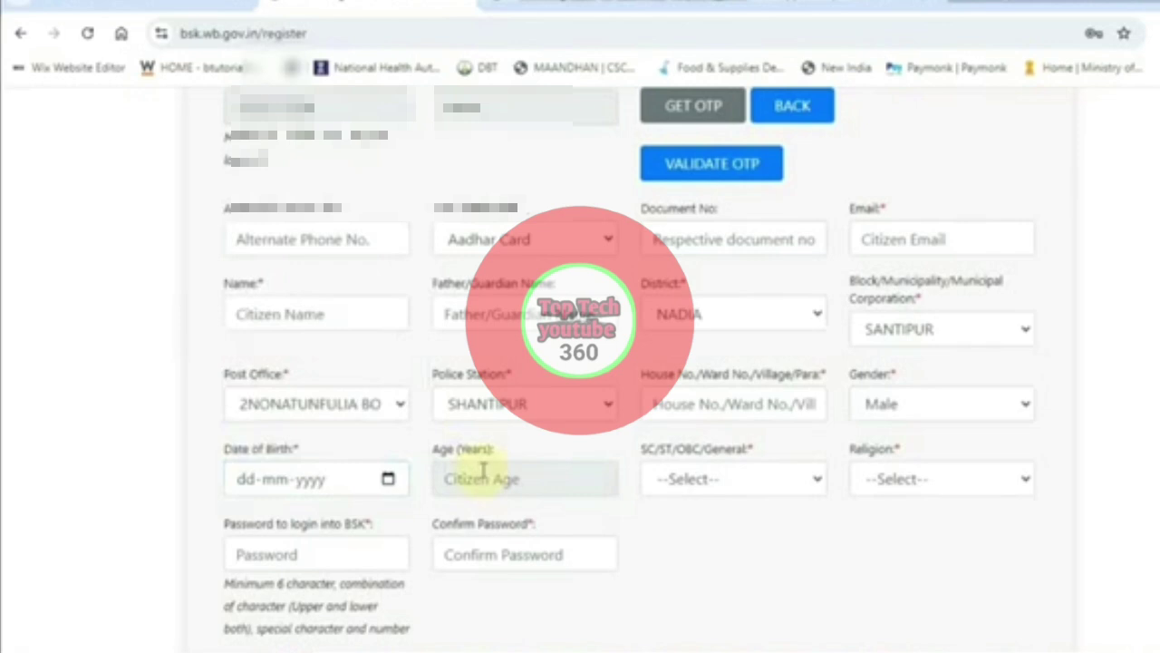
Step: Set the caste category to General and the religion to Hindu
left_click(709, 479)
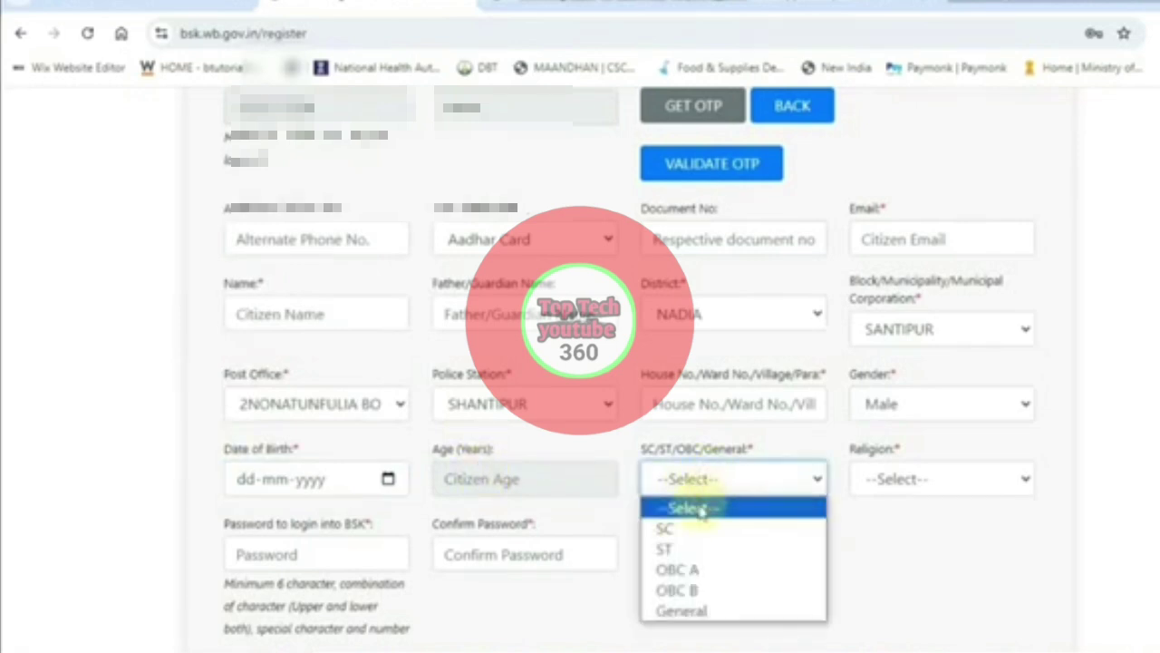
left_click(682, 611)
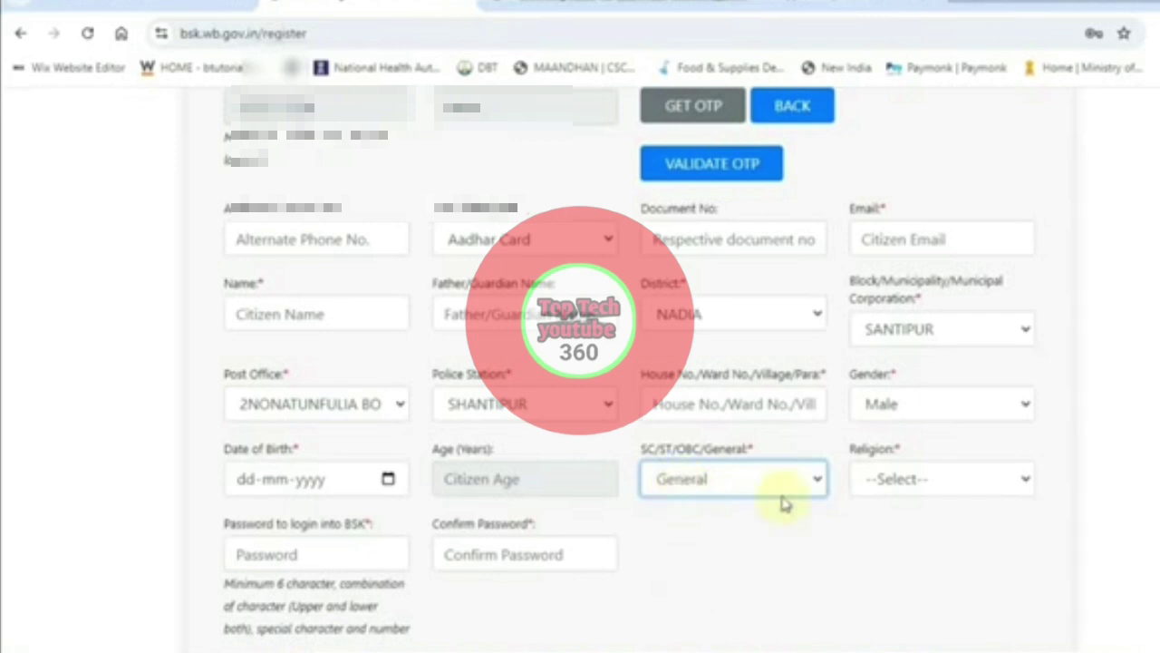
left_click(900, 481)
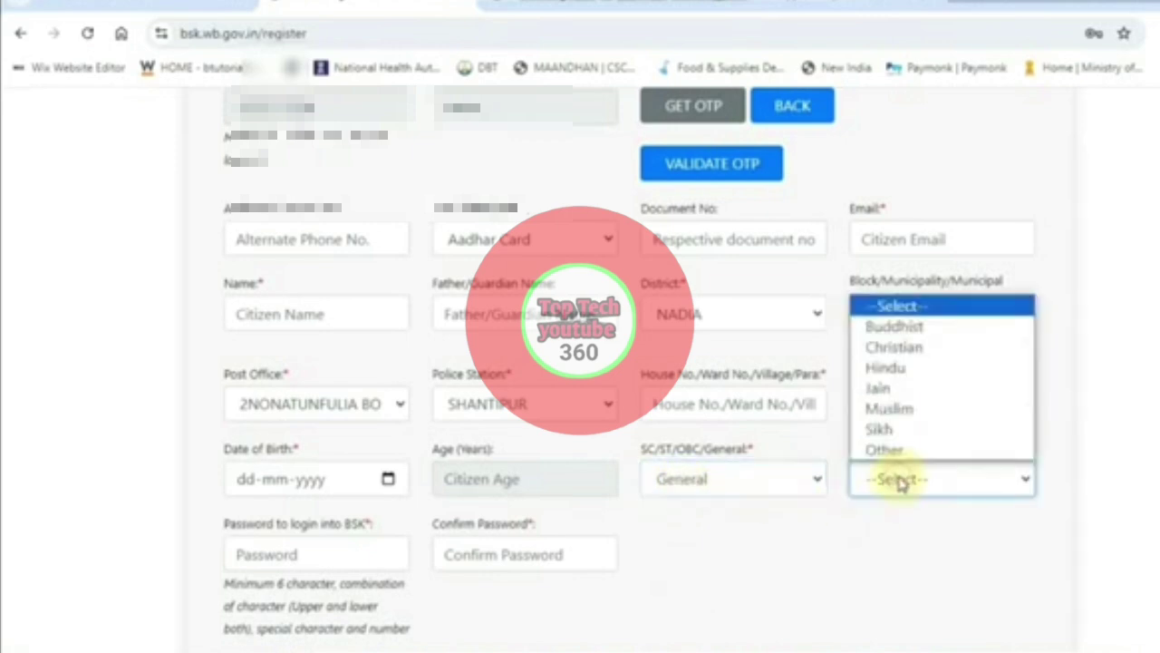
left_click(896, 369)
scroll(816, 440, "down", 1)
scroll(816, 439, "down", 1)
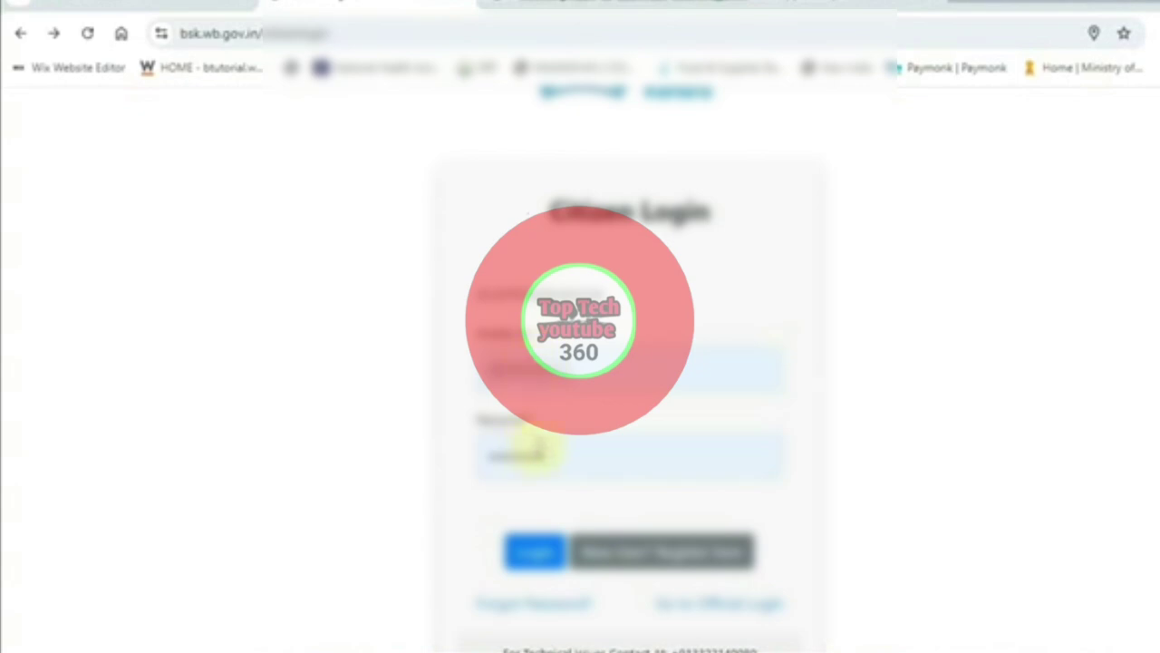
Step: Log in to the citizen account with the filled-in credentials, enter the login OTP and validate it
left_click(539, 549)
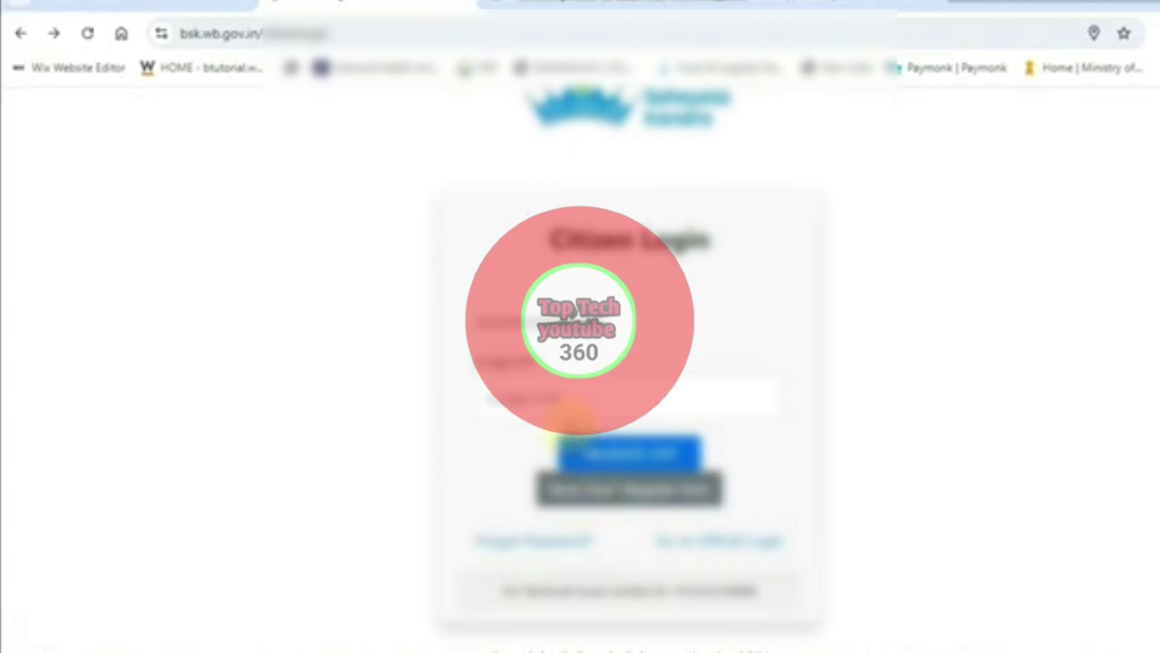
left_click(570, 406)
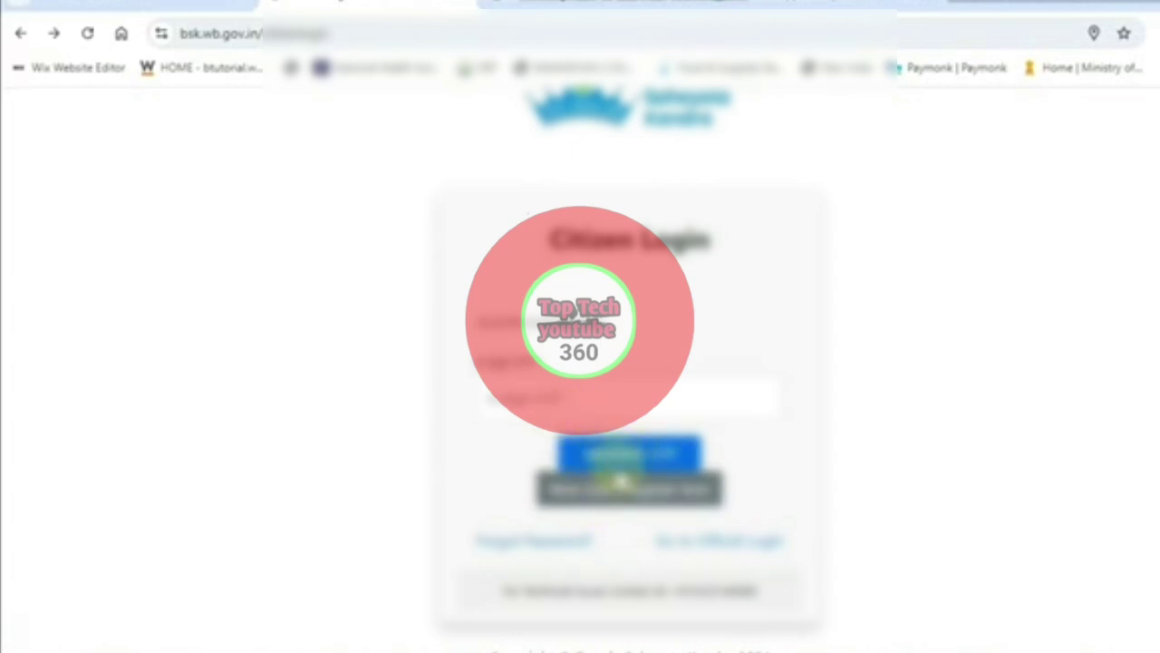
left_click(625, 458)
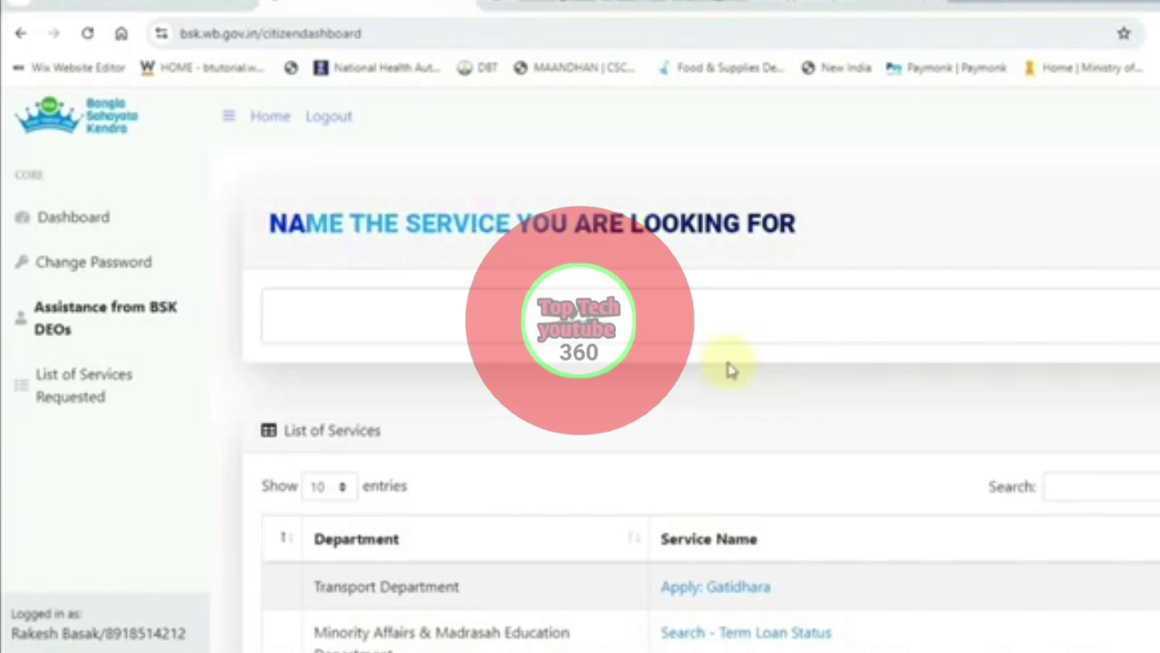
Step: Review the departments and services in the dashboard's list of services and go to page 2
scroll(385, 467, "down", 2)
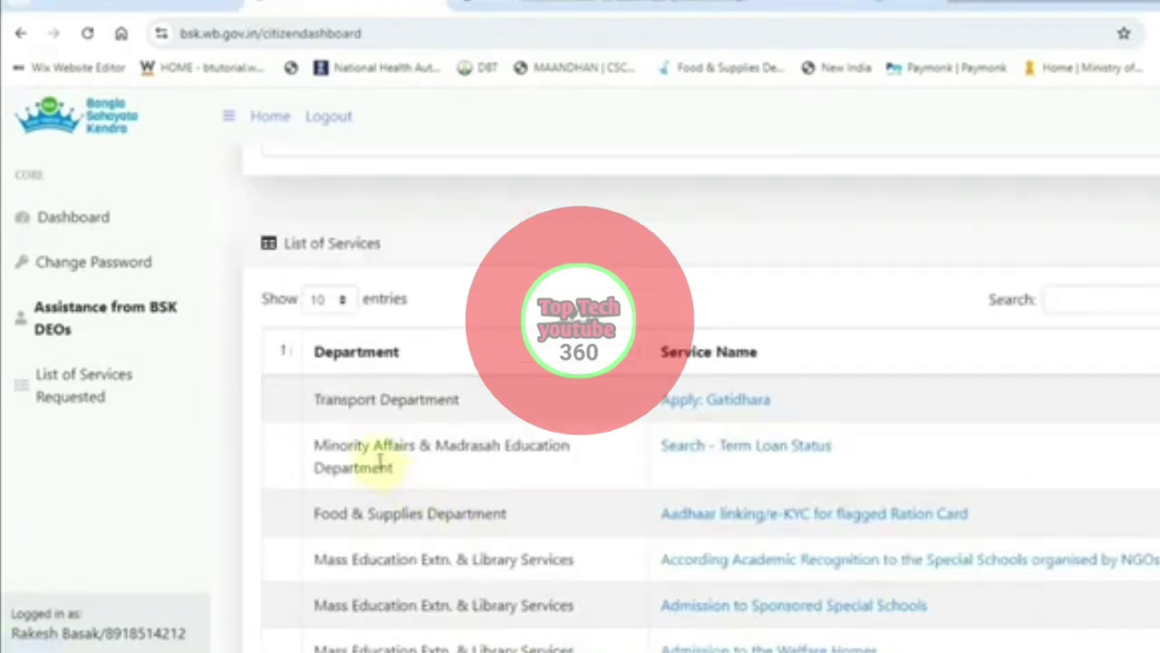
scroll(526, 475, "down", 1)
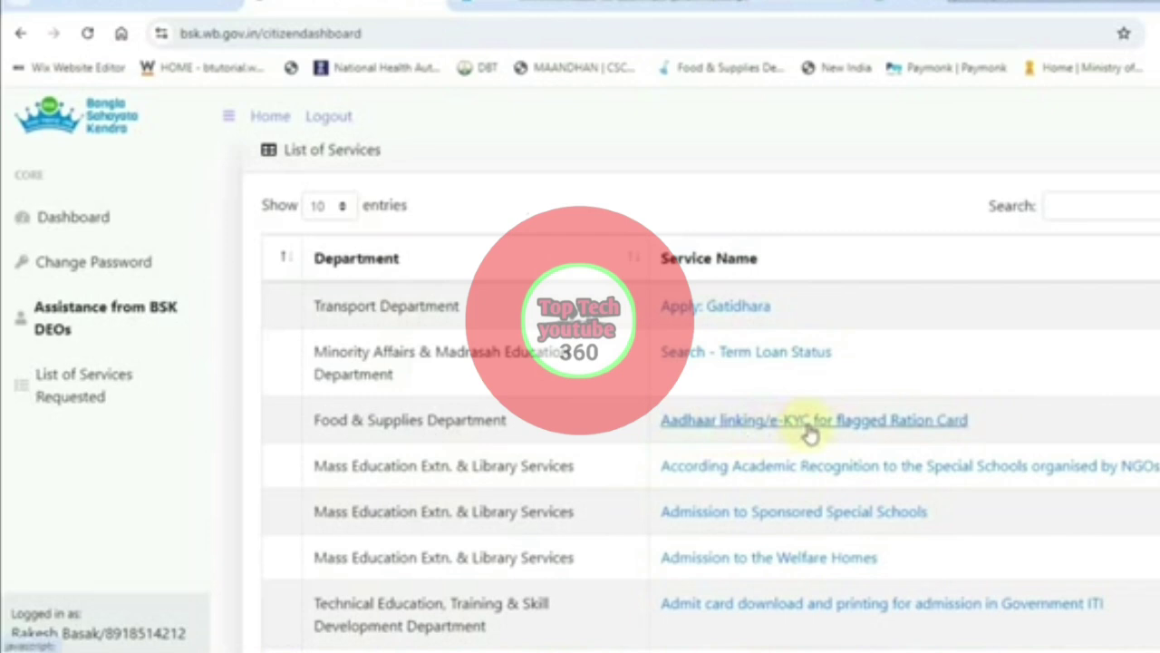
scroll(458, 484, "down", 2)
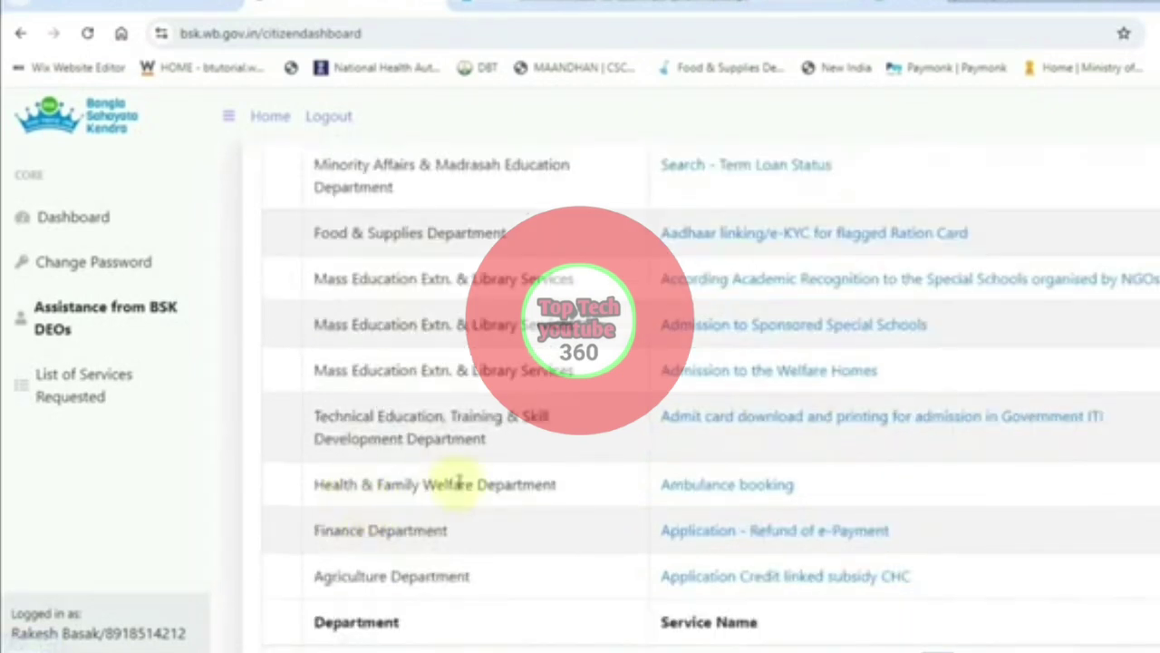
scroll(458, 510, "down", 1)
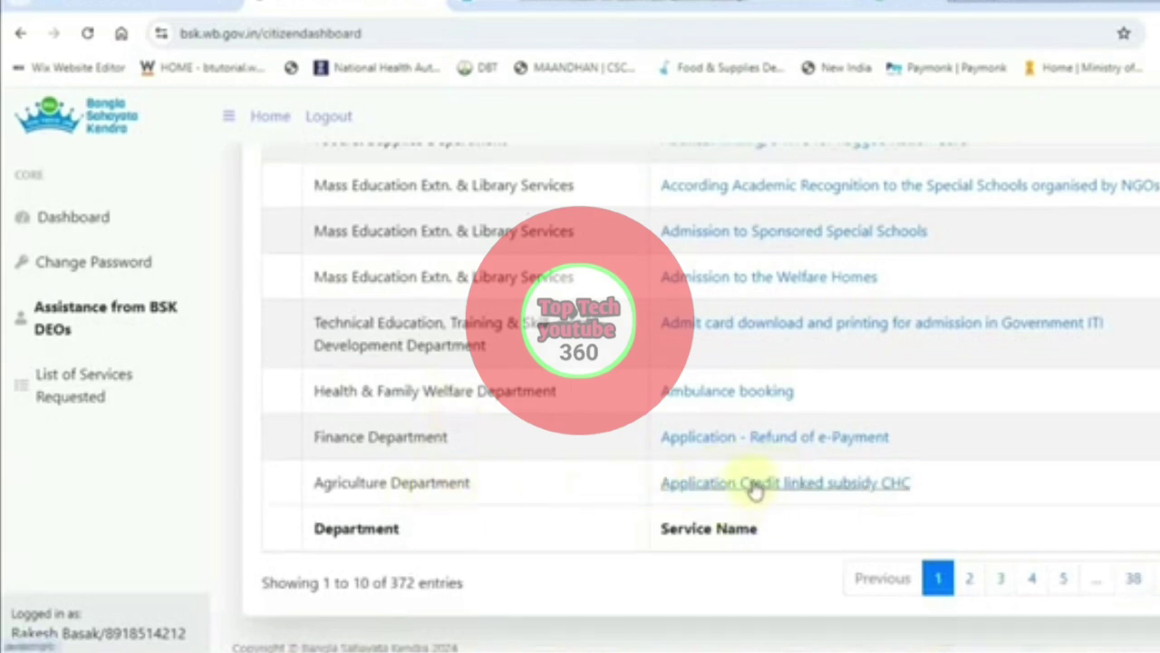
left_click(969, 578)
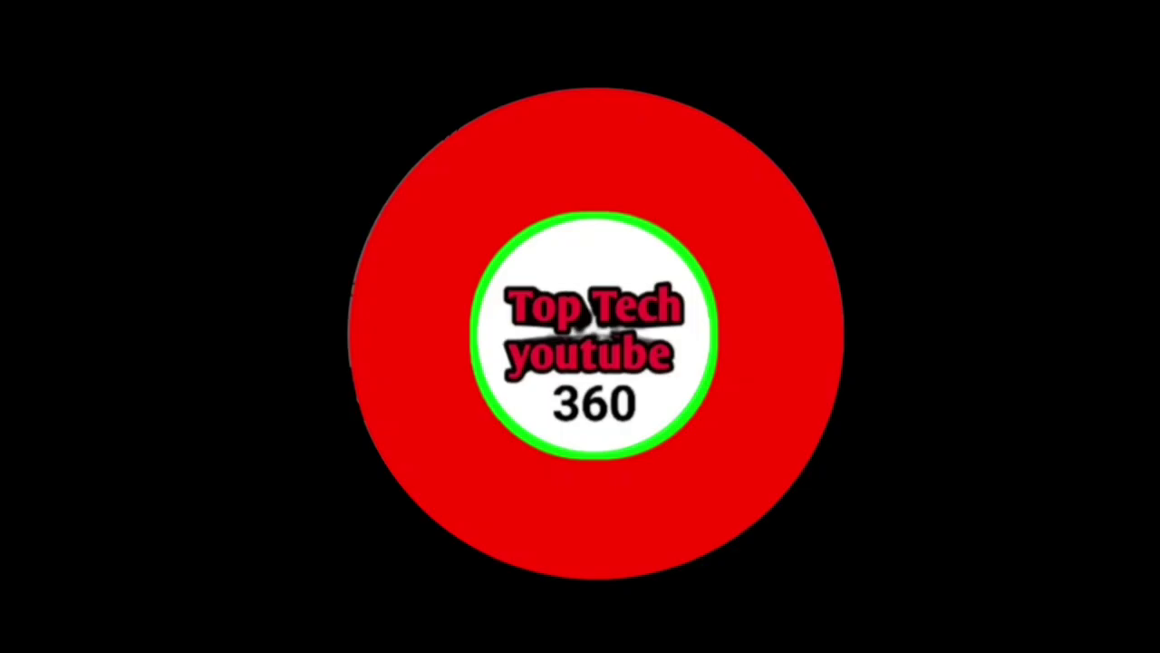